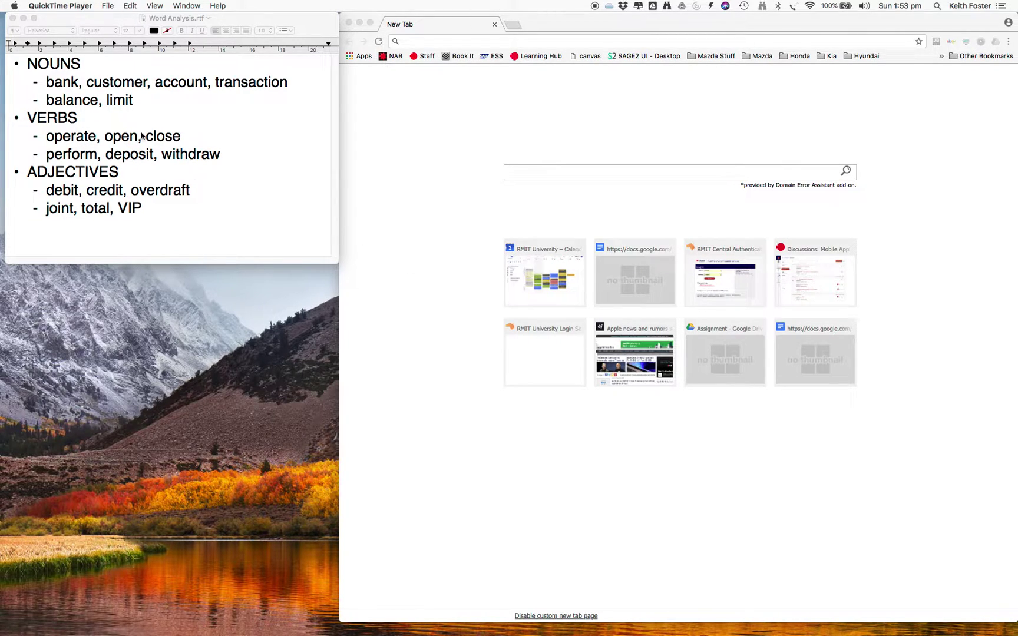
# Search DuckDuckGo for 'crc maker' from Chrome's address bar.
pyautogui.click(100, 23)
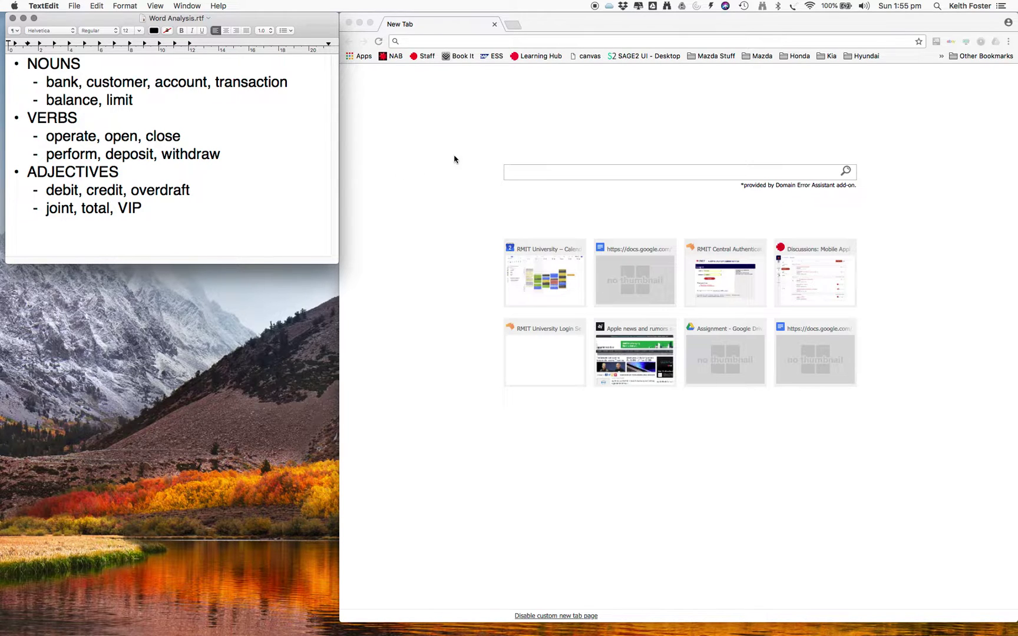
pyautogui.click(469, 41)
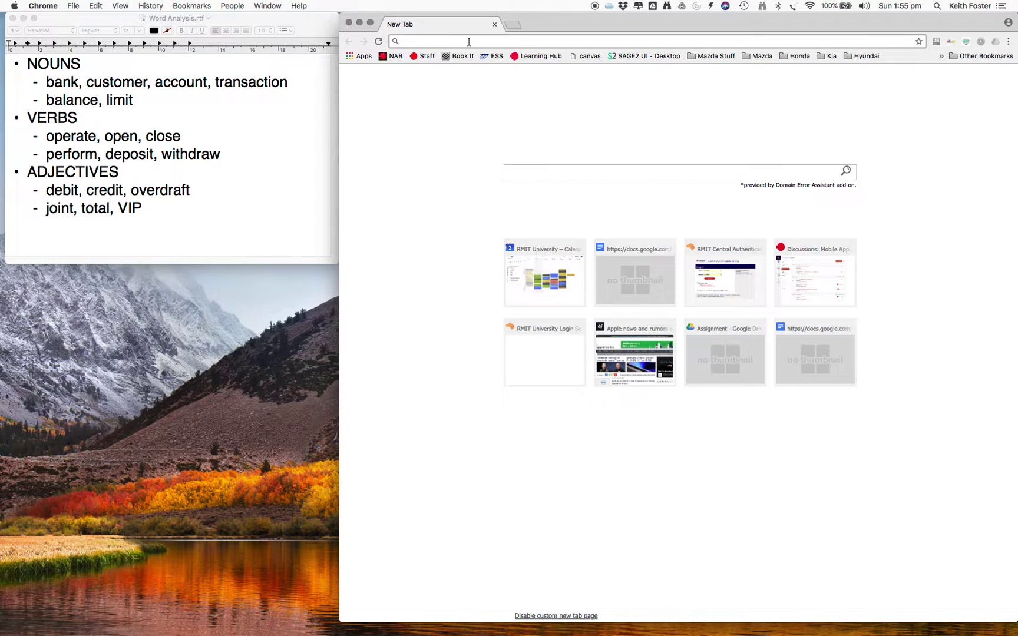
pyautogui.write('crc mak')
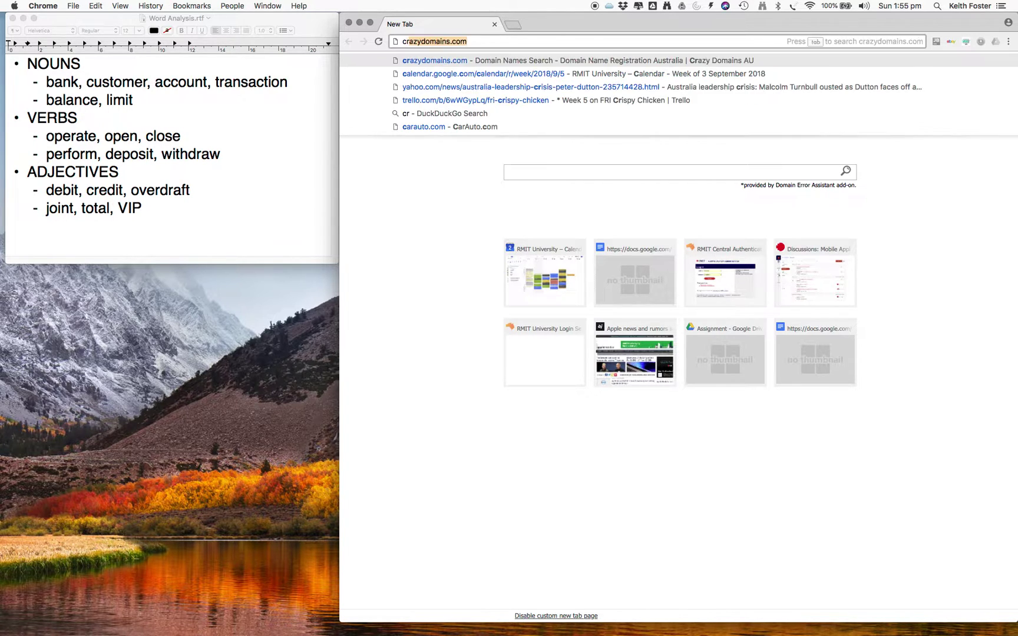
pyautogui.write('er')
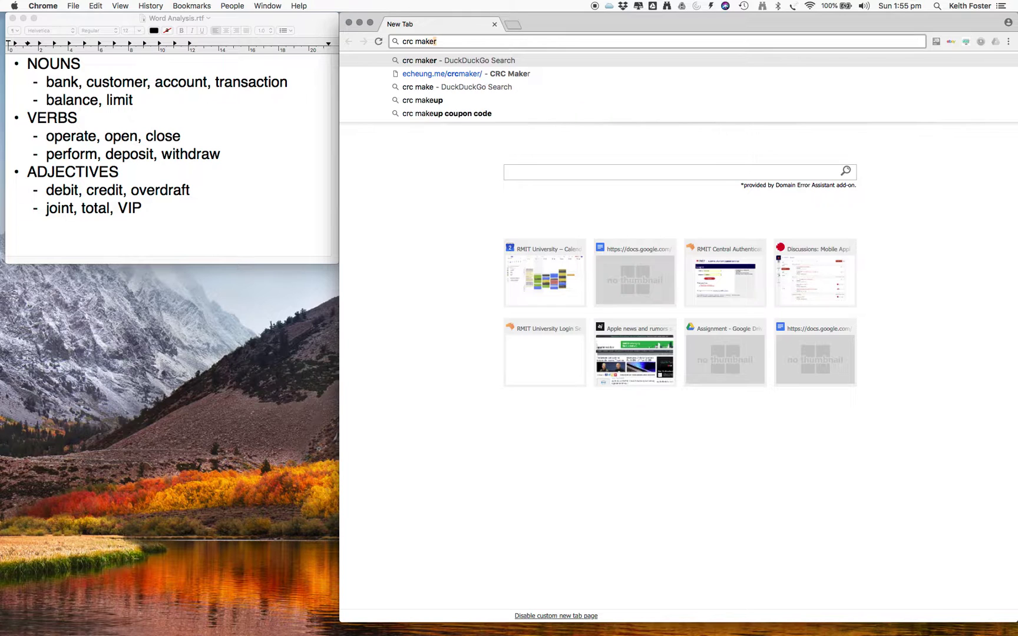
pyautogui.press('Return')
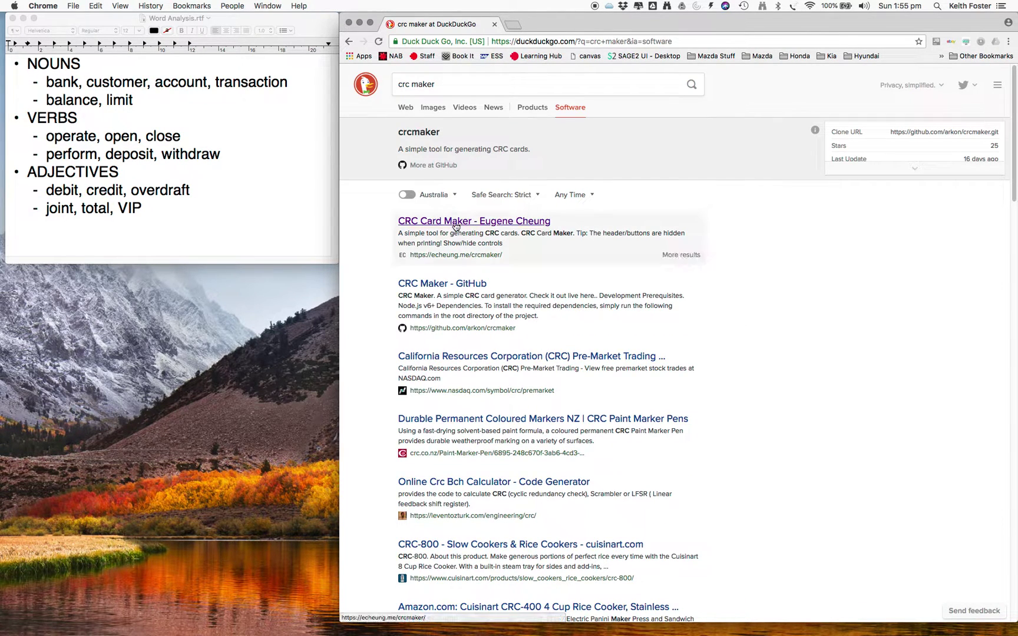
# Open the CRC Card Maker result and toggle the page header and tip off and back on.
pyautogui.click(454, 222)
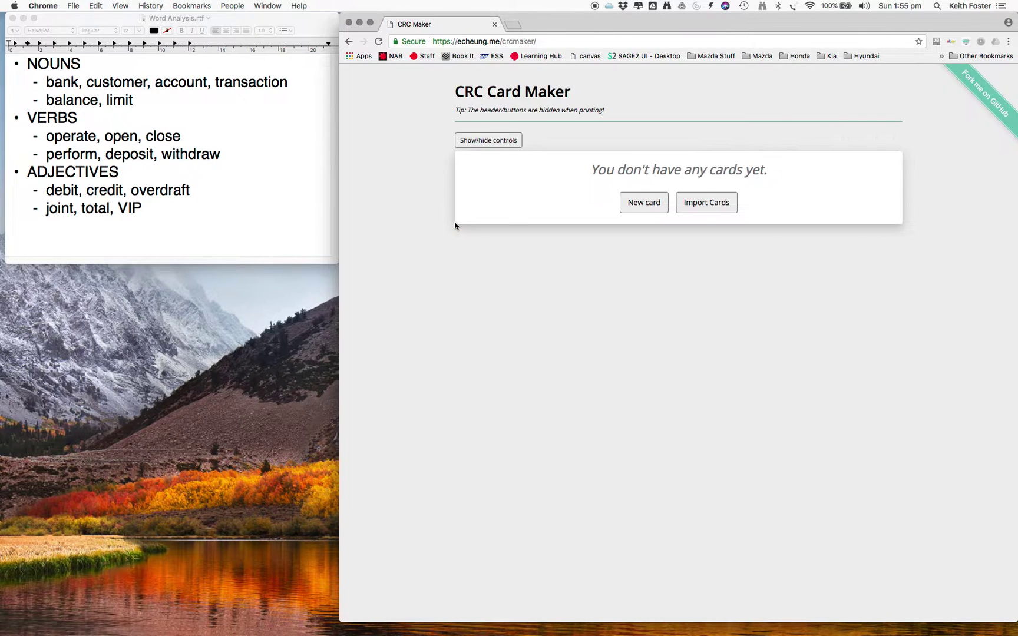
pyautogui.click(481, 142)
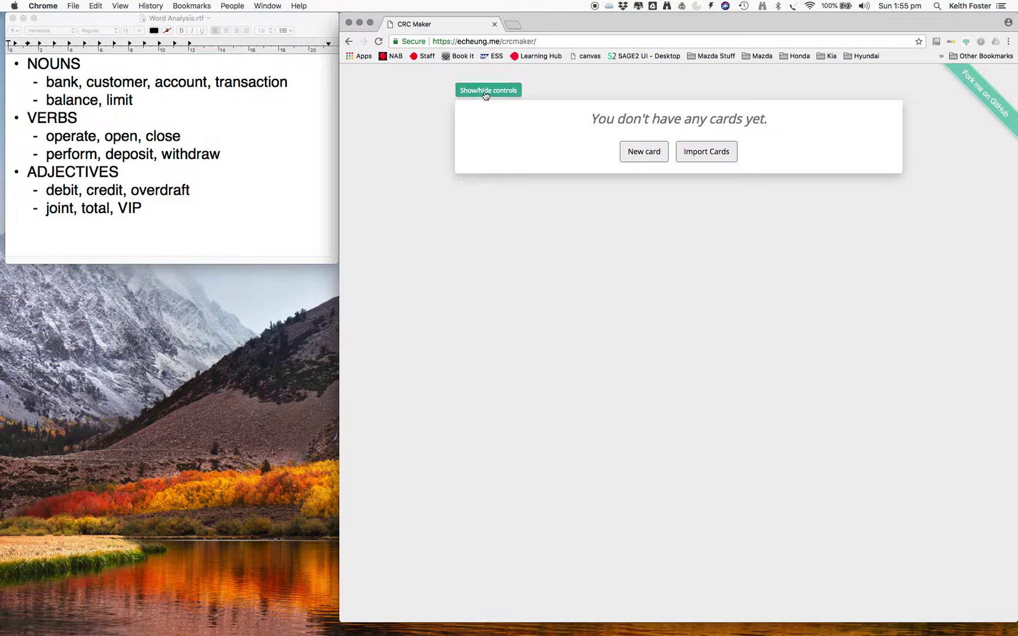
pyautogui.click(484, 91)
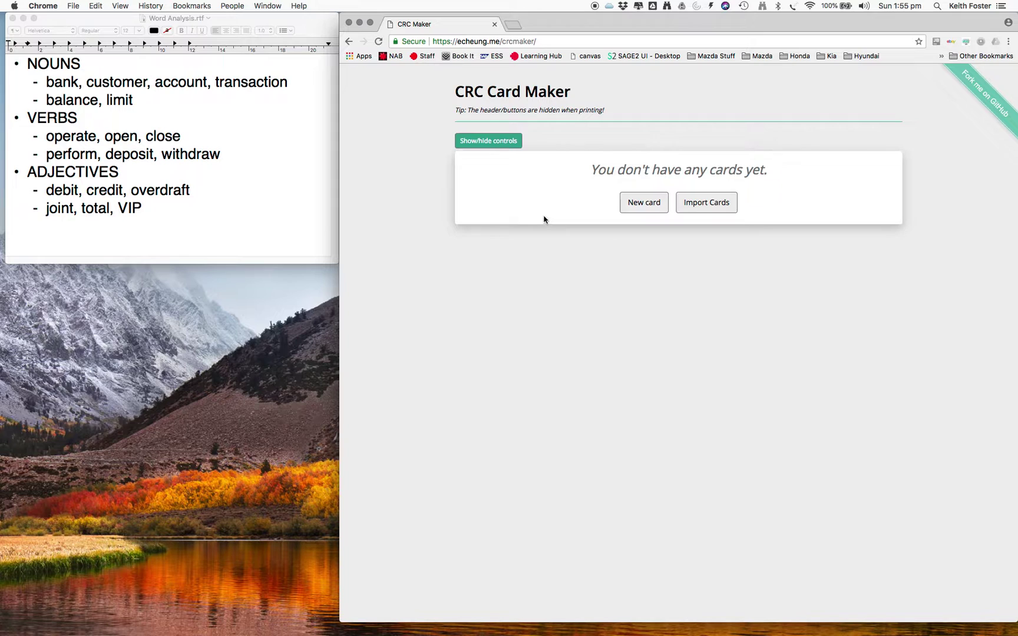
# Start a new card named Customer with responsibility 'Stor contact details'.
pyautogui.click(644, 206)
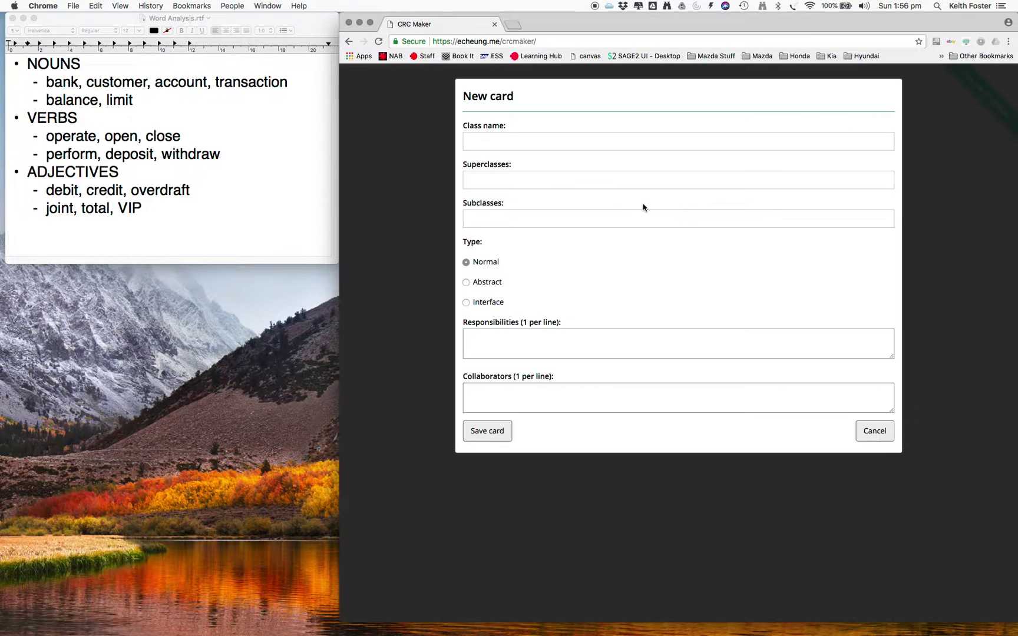
pyautogui.click(530, 143)
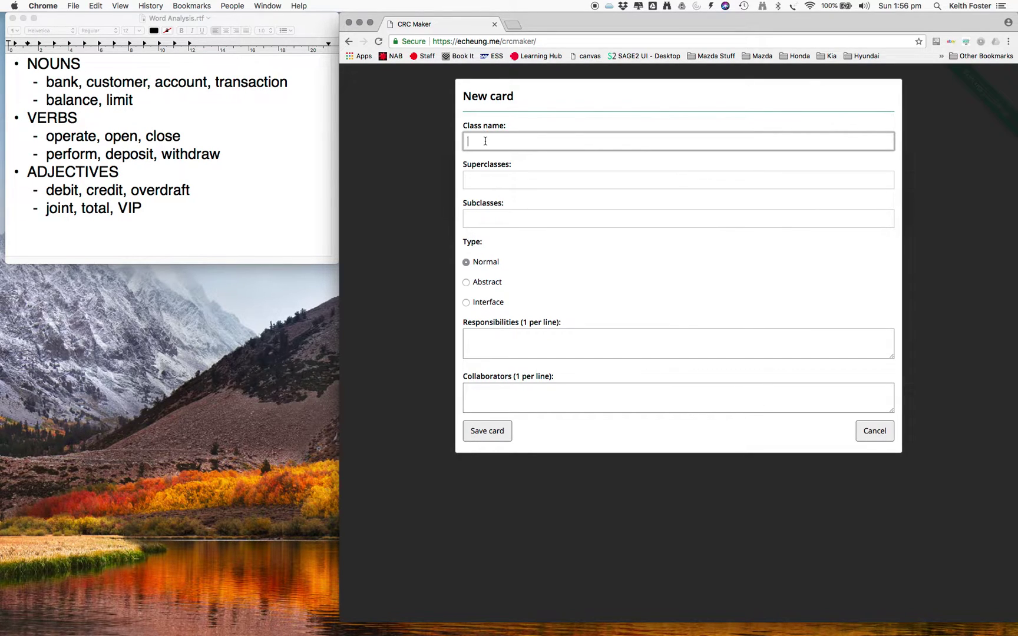
pyautogui.write('Customer')
pyautogui.click(529, 345)
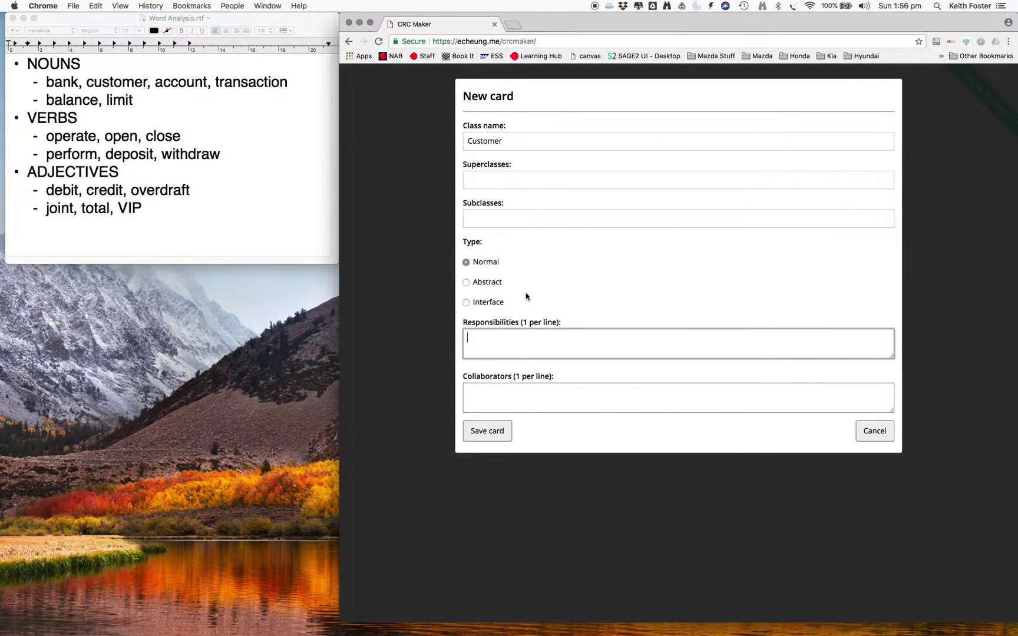
pyautogui.write('Stor contact details')
# Add collaborator 'Account' and fix the misspelled 'Stor' responsibility.
pyautogui.click(521, 397)
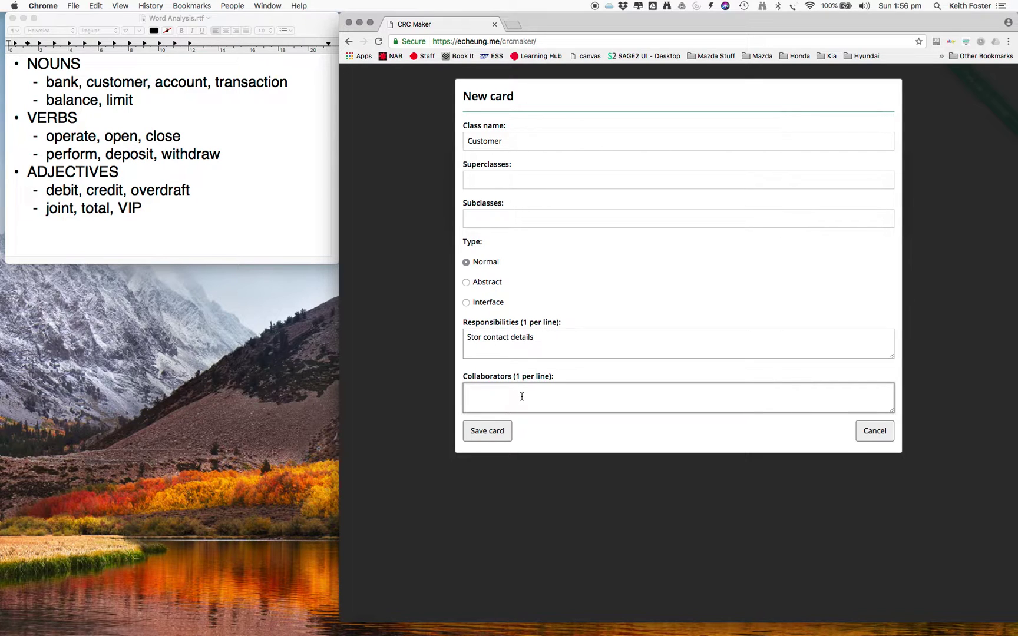
pyautogui.write('Account *')
pyautogui.click(480, 337)
pyautogui.write('e')
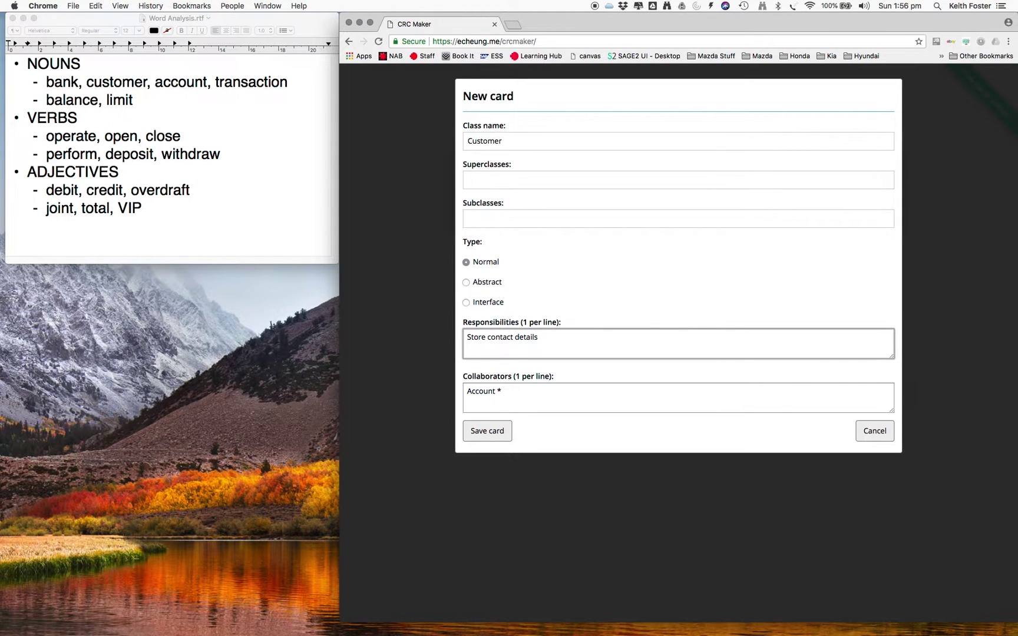
pyautogui.write('name')
# Save the Customer card and start an Account card with collaborator 'Customer 1..2'.
pyautogui.click(491, 429)
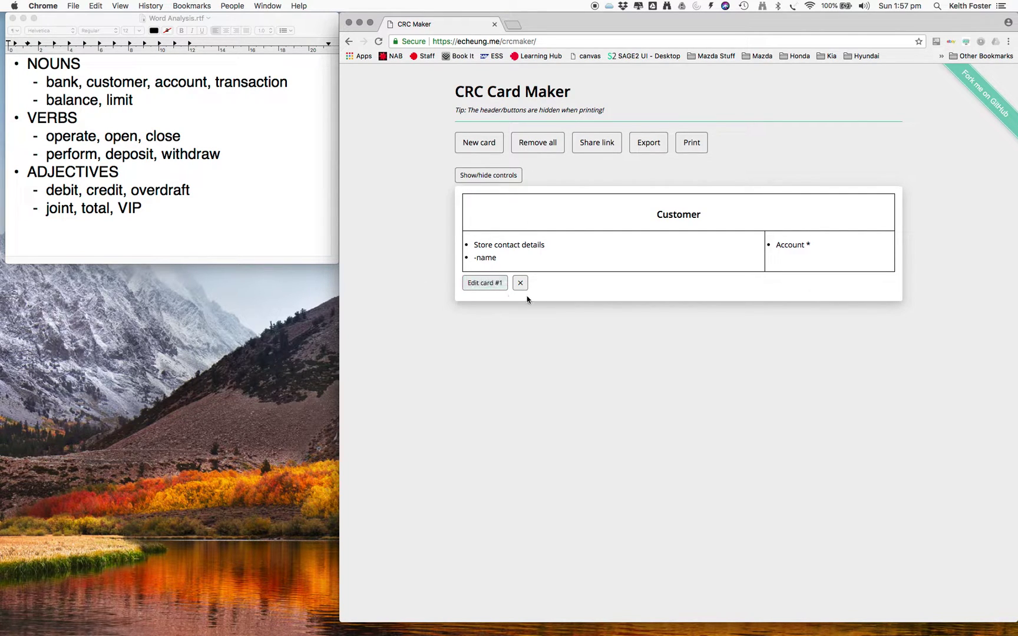
pyautogui.click(480, 143)
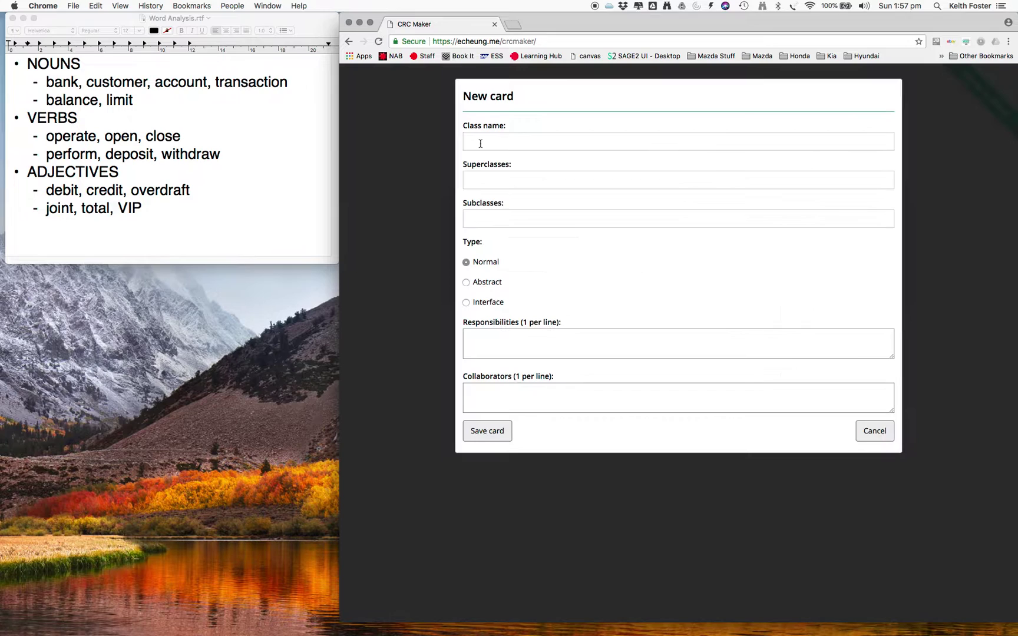
pyautogui.click(480, 143)
pyautogui.write('Account')
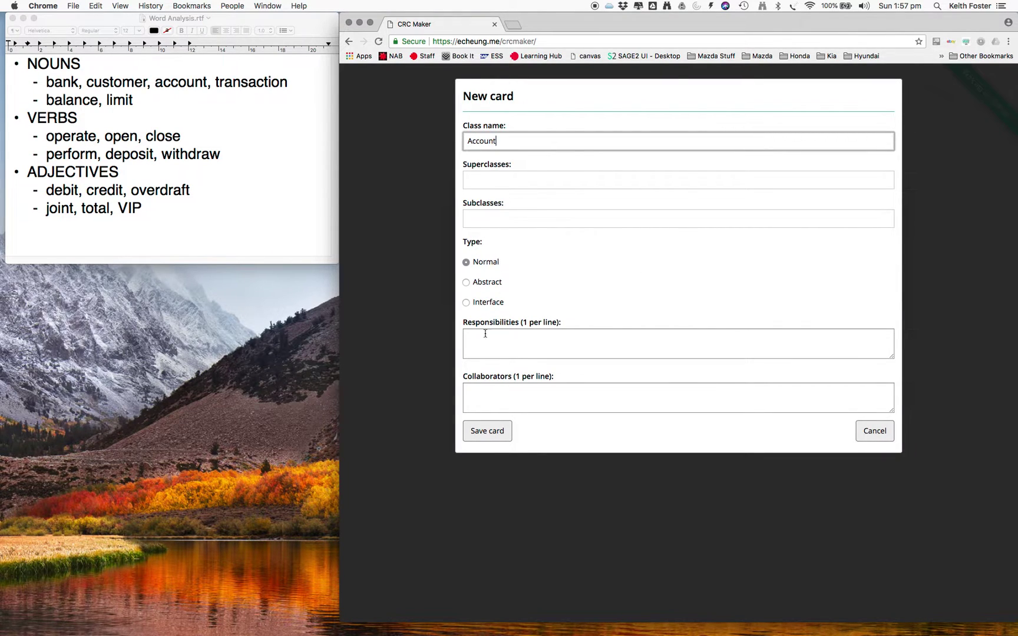
pyautogui.click(497, 387)
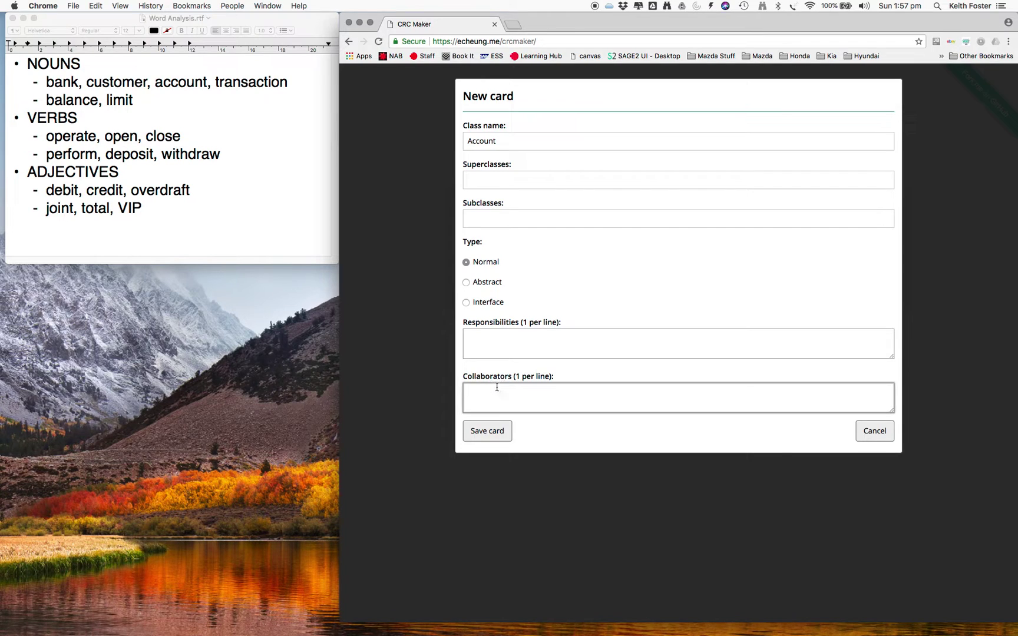
pyautogui.write('Customer')
pyautogui.write('1..2')
# Add Account responsibilities 'Manage the account information.' and '- balance'.
pyautogui.click(510, 338)
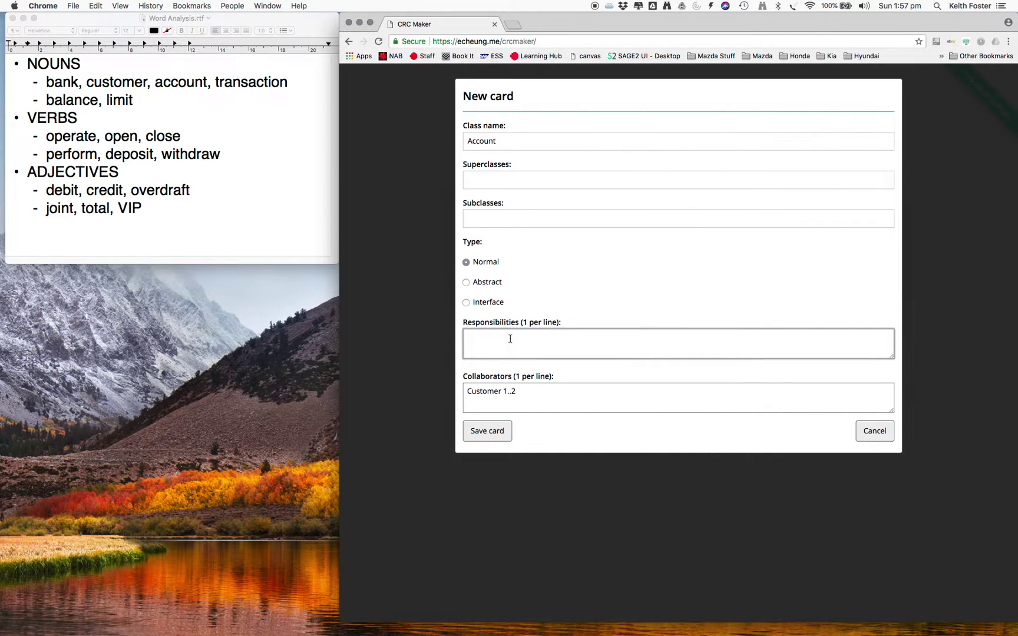
pyautogui.write('Manage the account information.')
pyautogui.press('Return')
pyautogui.write('- balance')
pyautogui.press('Return')
# Check the notes for 'limit' and add the responsibility line '- overdraft limit.'.
pyautogui.click(69, 105)
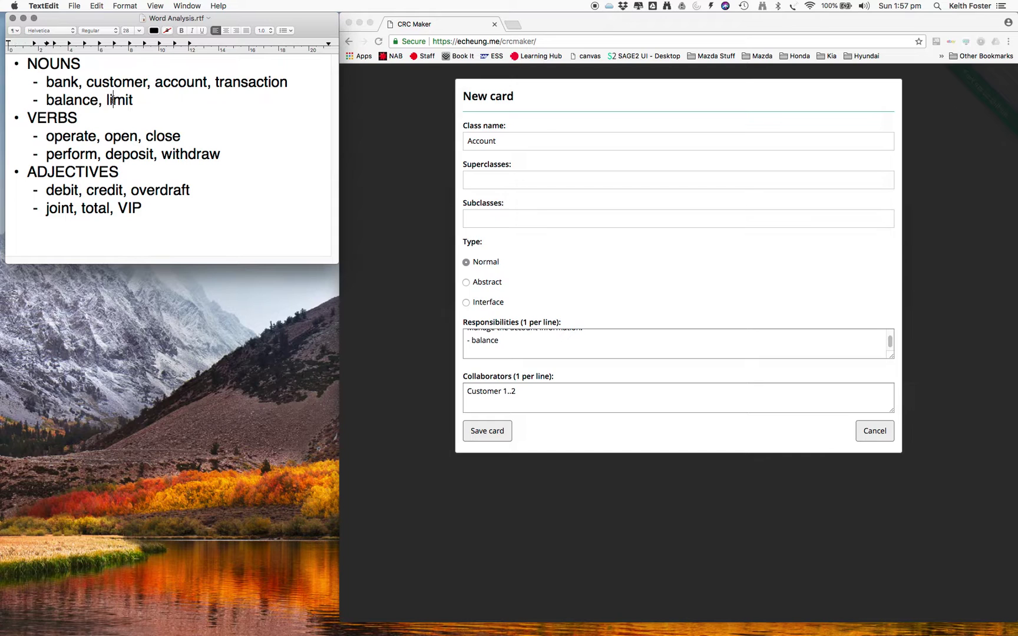
pyautogui.doubleClick(112, 100)
pyautogui.press('super+Tab')
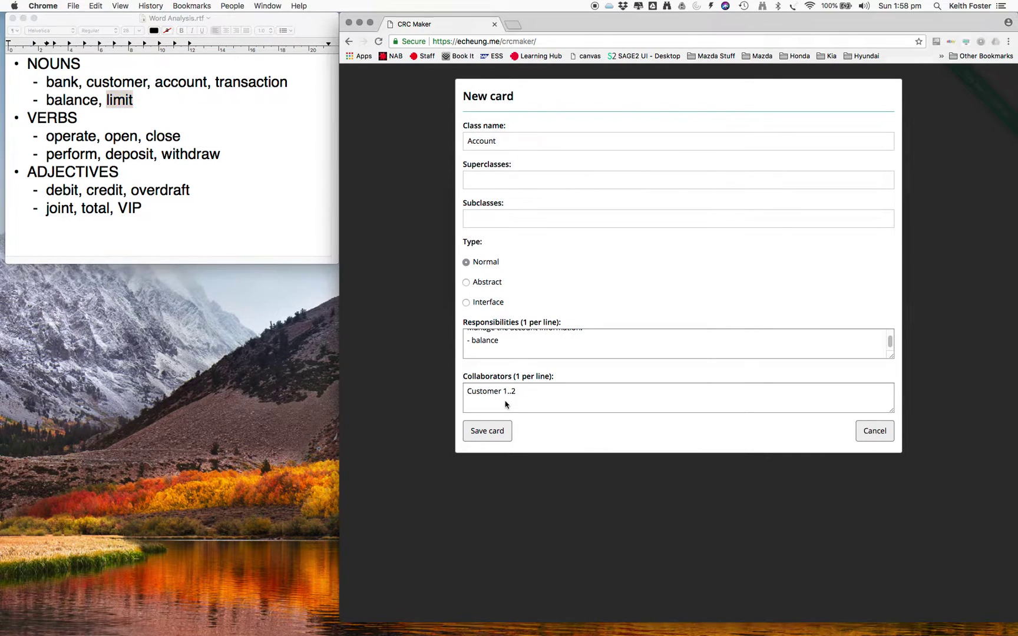
pyautogui.click(485, 354)
pyautogui.write('- o')
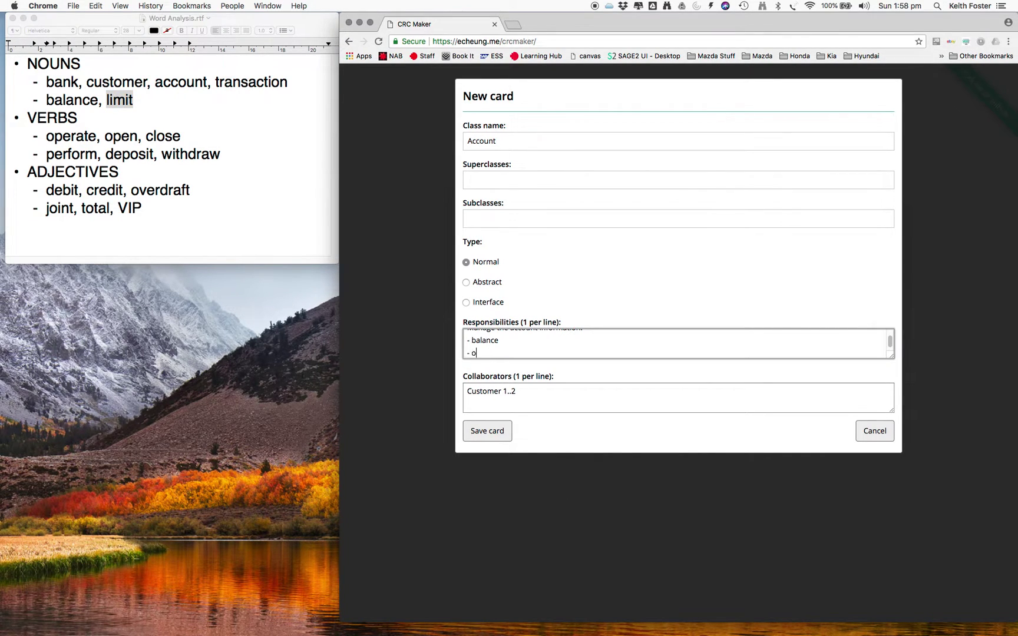
pyautogui.write('verdraft limit.')
# Look up the word 'overdraft' in the word analysis notes.
pyautogui.click(171, 186)
pyautogui.doubleClick(172, 185)
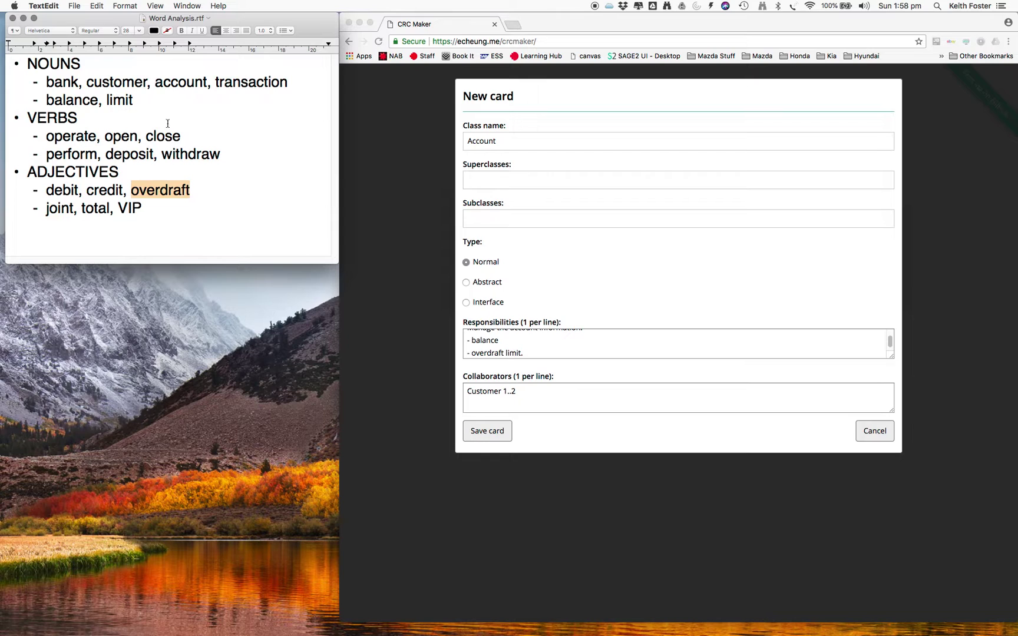
pyautogui.scroll(1, 539, 352)
pyautogui.scroll(-2, 539, 353)
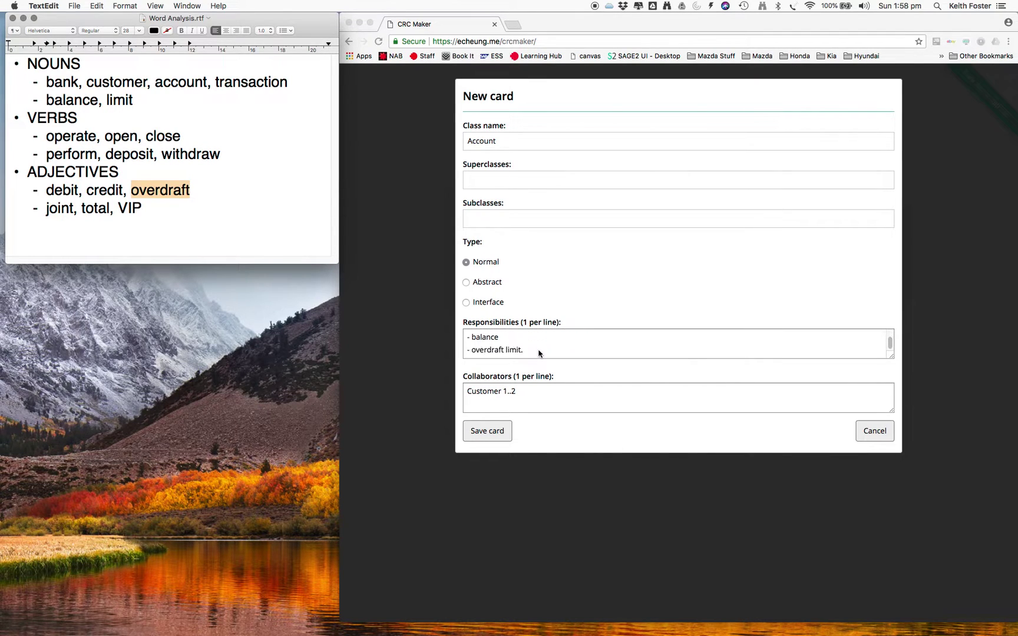
pyautogui.scroll(1, 538, 352)
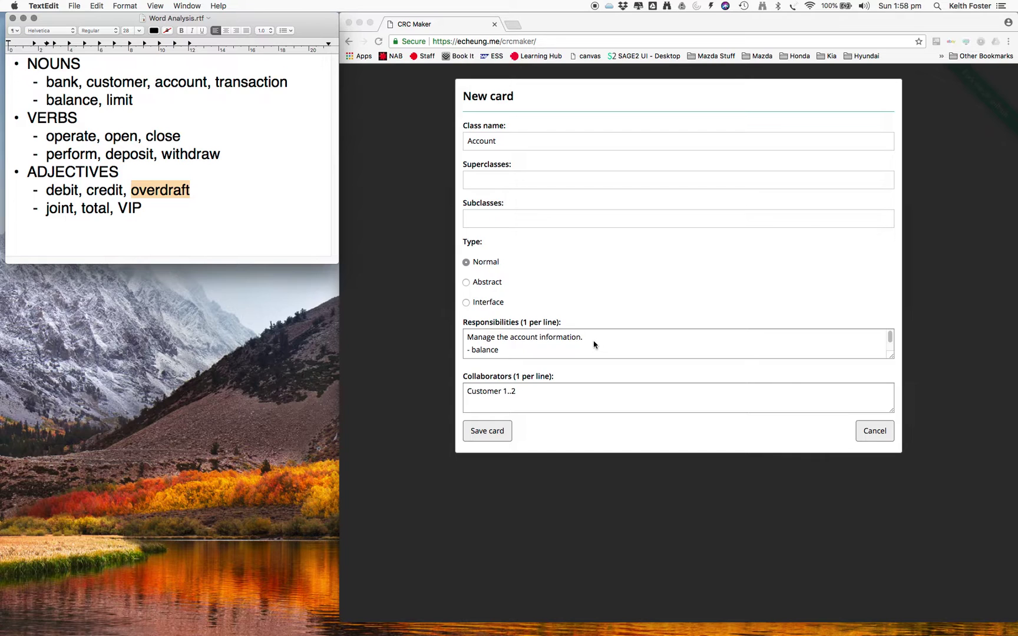
pyautogui.scroll(-1, 595, 345)
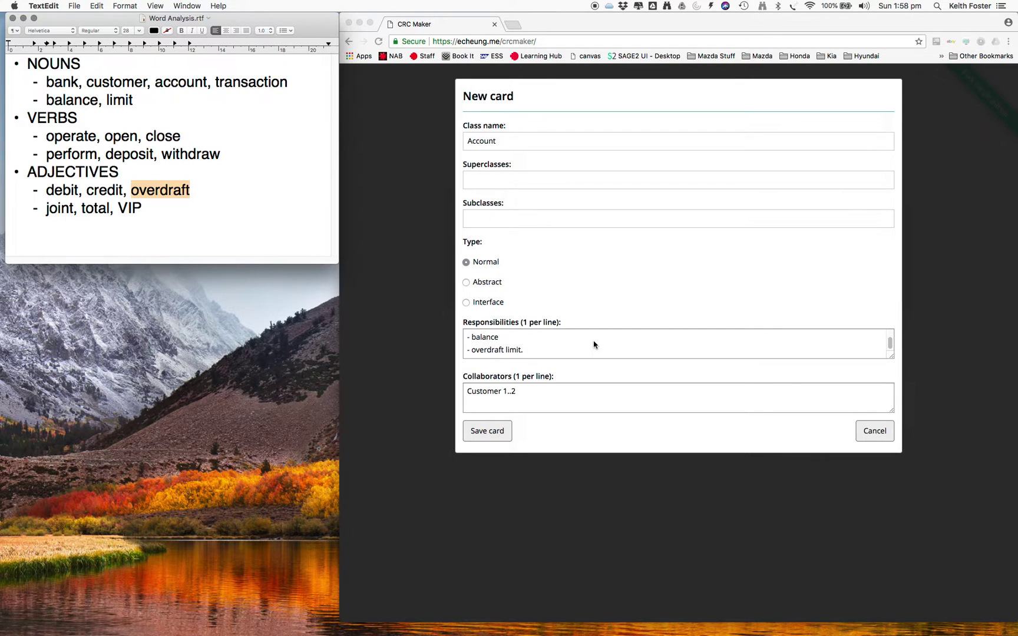
pyautogui.scroll(1, 595, 345)
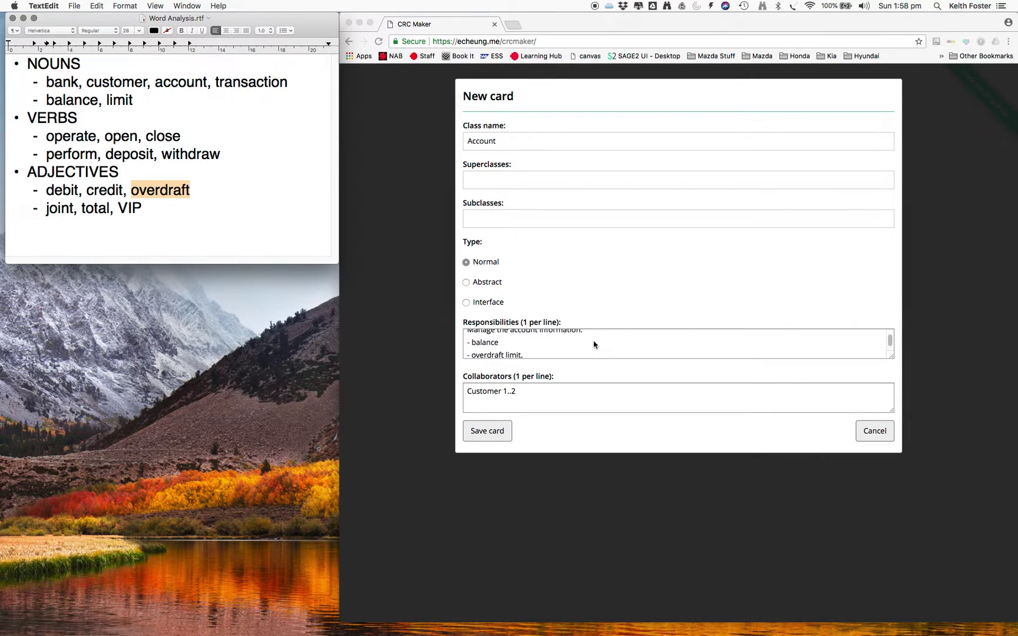
# Add the responsibility 'Calculate the total balance' below the first line.
pyautogui.click(503, 350)
pyautogui.scroll(-1, 553, 345)
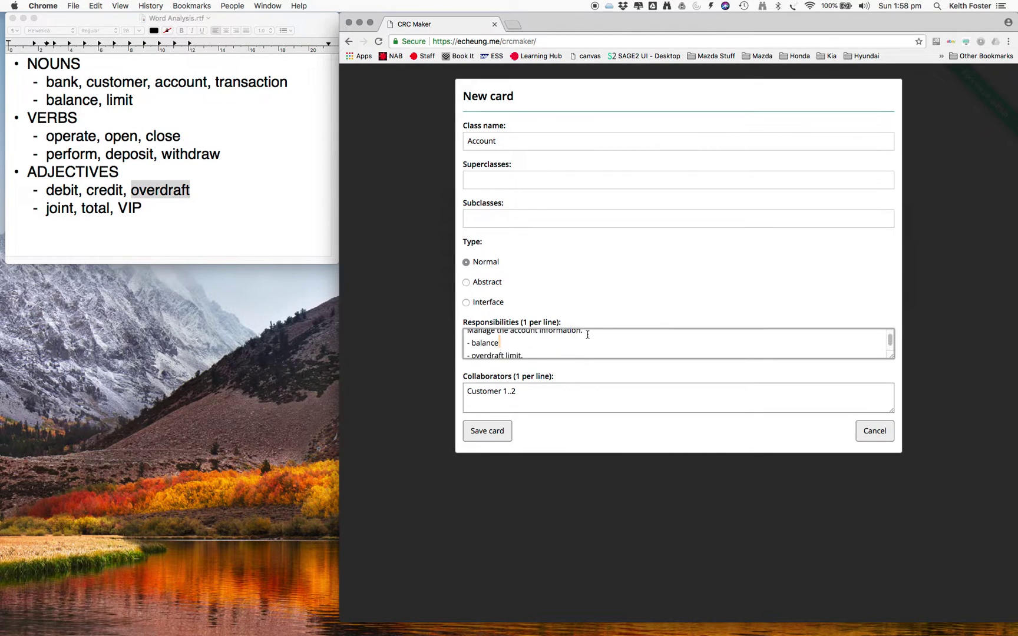
pyautogui.scroll(1, 601, 336)
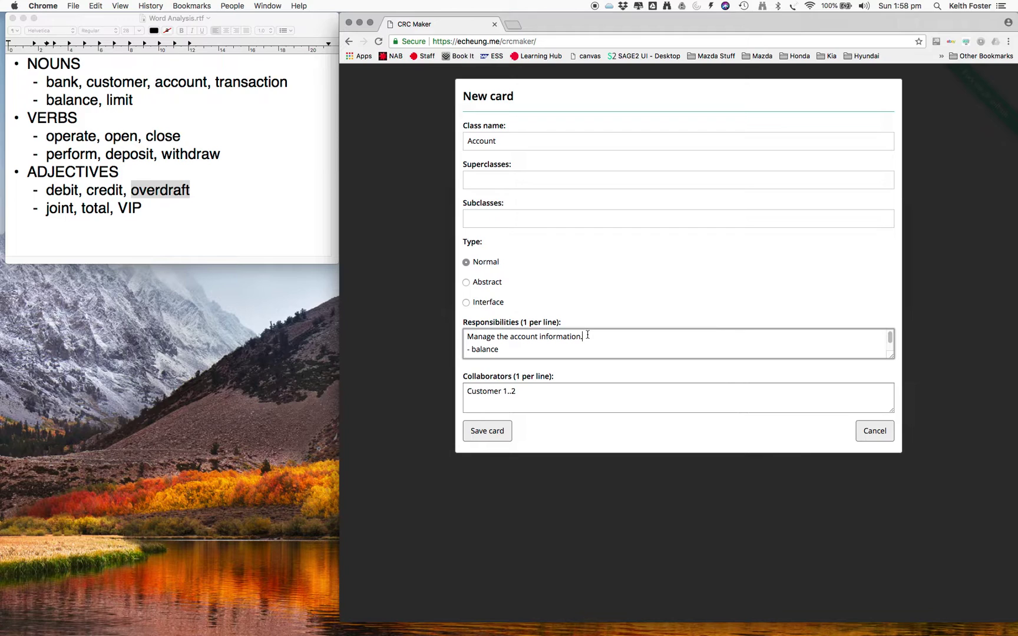
pyautogui.press('Return')
pyautogui.write('Calculate the total balance.')
pyautogui.scroll(-2, 621, 338)
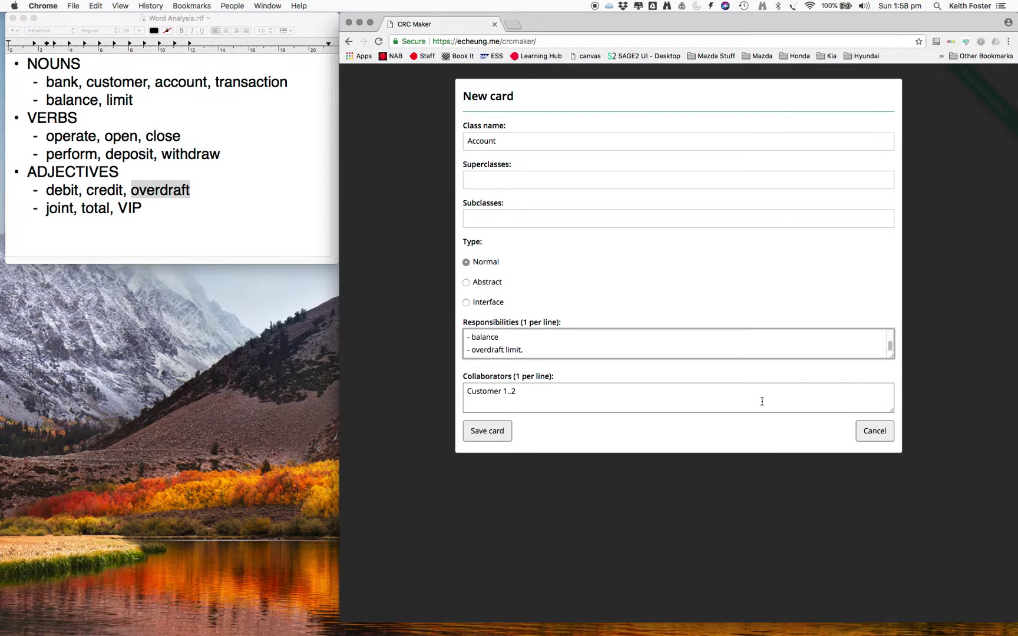
# Save the Account card and review the nouns transaction, balance, limit, customer and account in the notes.
pyautogui.click(499, 432)
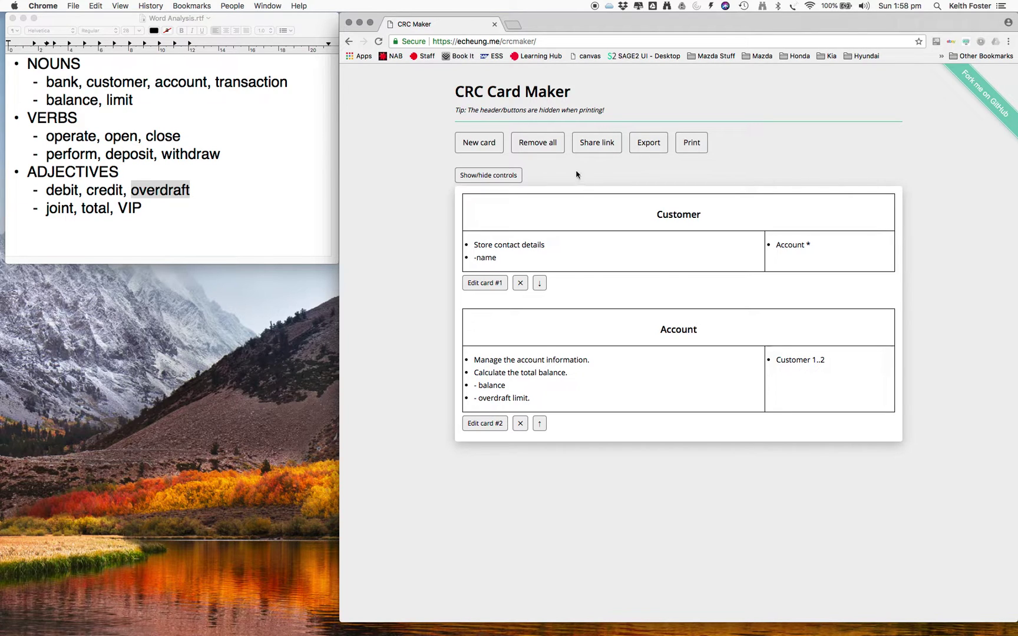
pyautogui.click(235, 87)
pyautogui.doubleClick(241, 82)
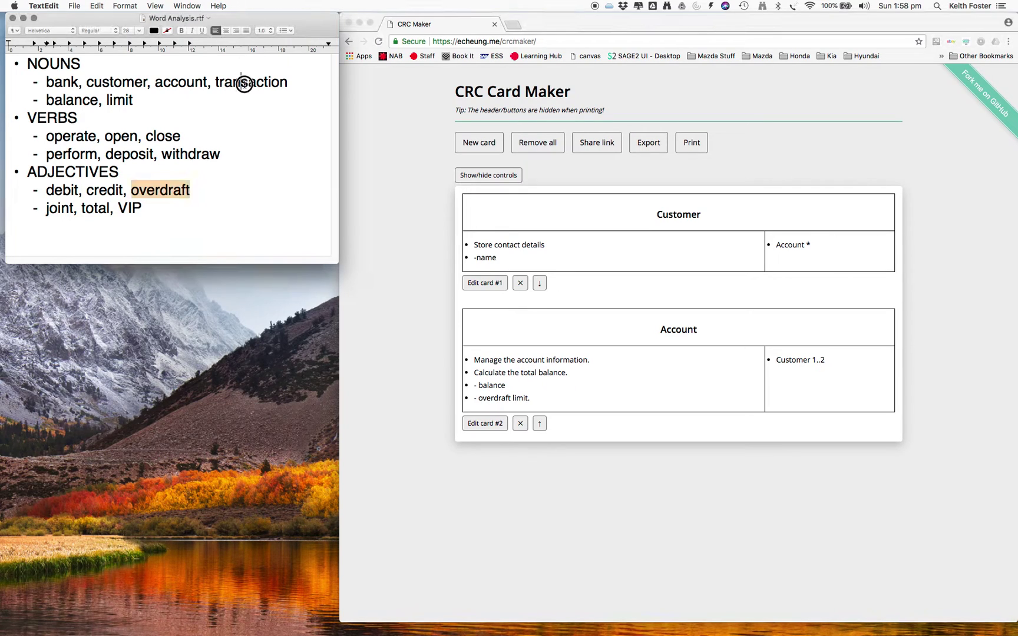
pyautogui.moveTo(47, 100); pyautogui.dragTo(100, 100)
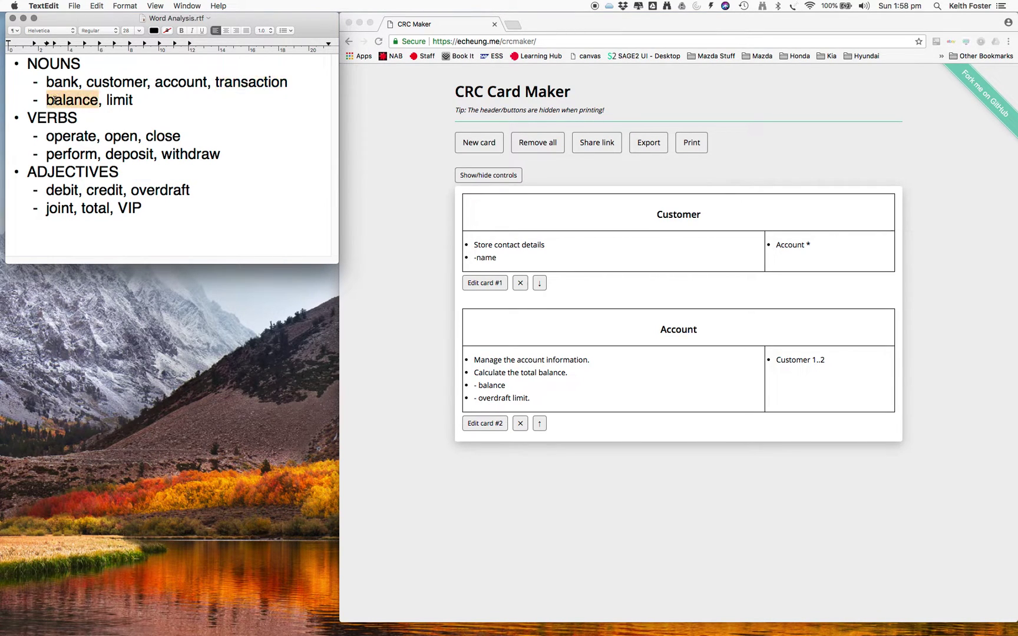
pyautogui.doubleClick(119, 100)
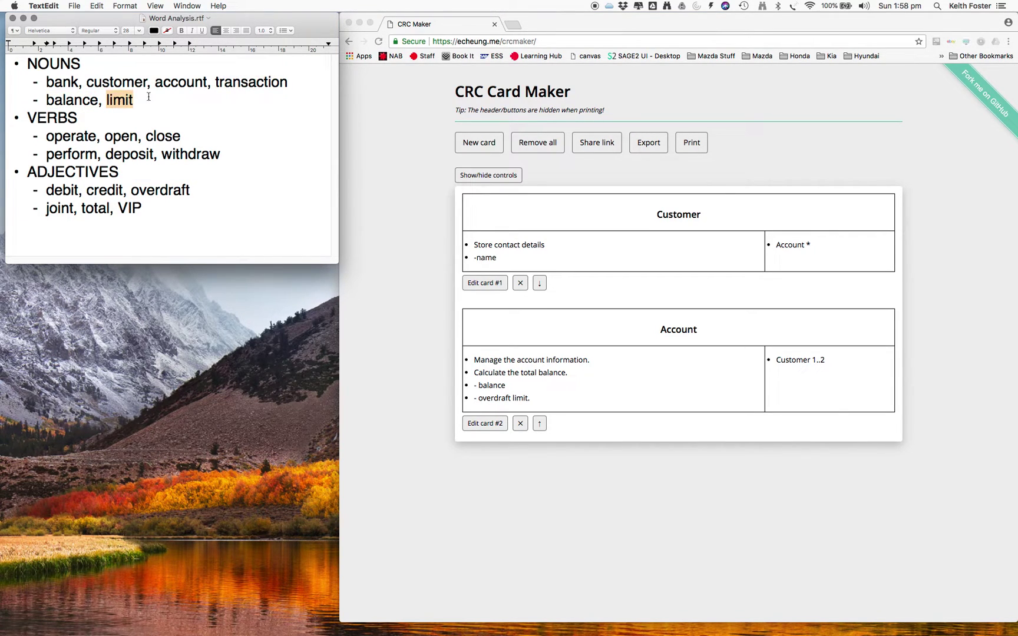
pyautogui.doubleClick(129, 82)
pyautogui.click(203, 82)
pyautogui.doubleClick(203, 82)
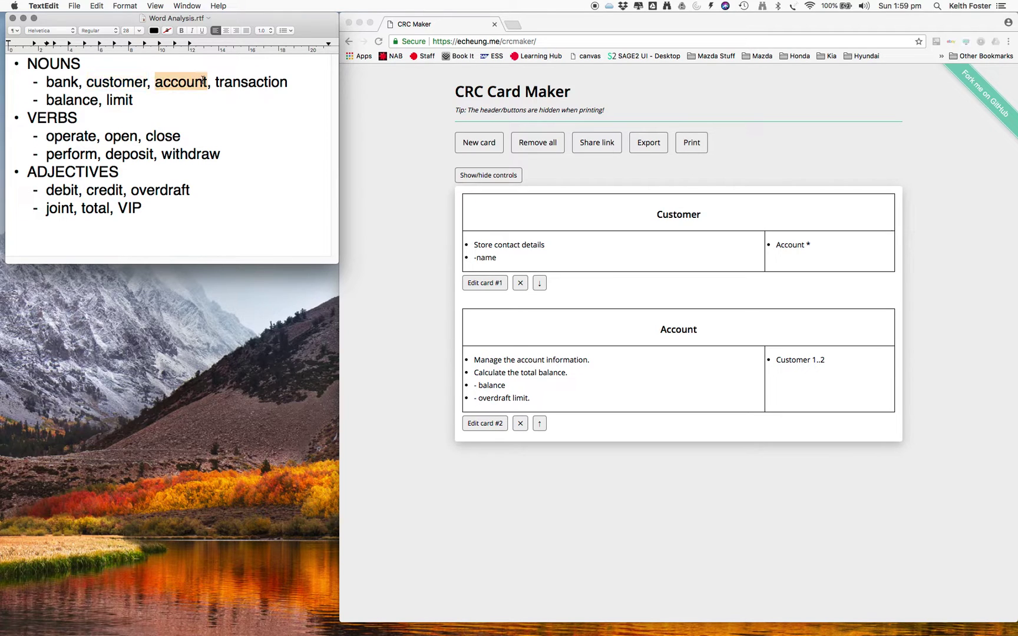
pyautogui.doubleClick(248, 82)
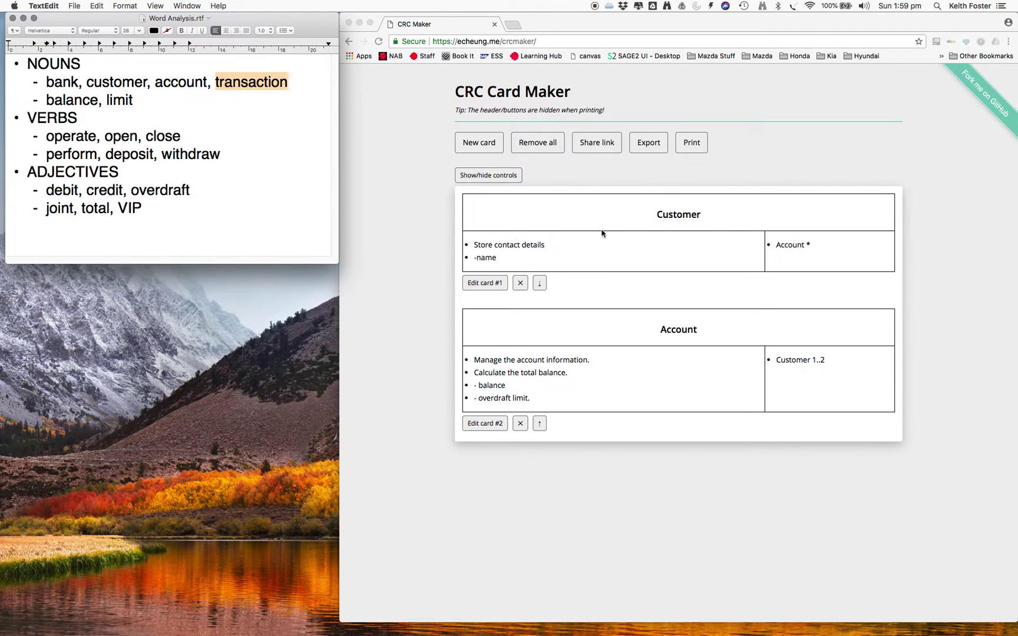
pyautogui.click(474, 144)
# Start a Transaction card with responsibilities 'Record a single transaction.' and 'Run the transaction.'.
pyautogui.click(474, 144)
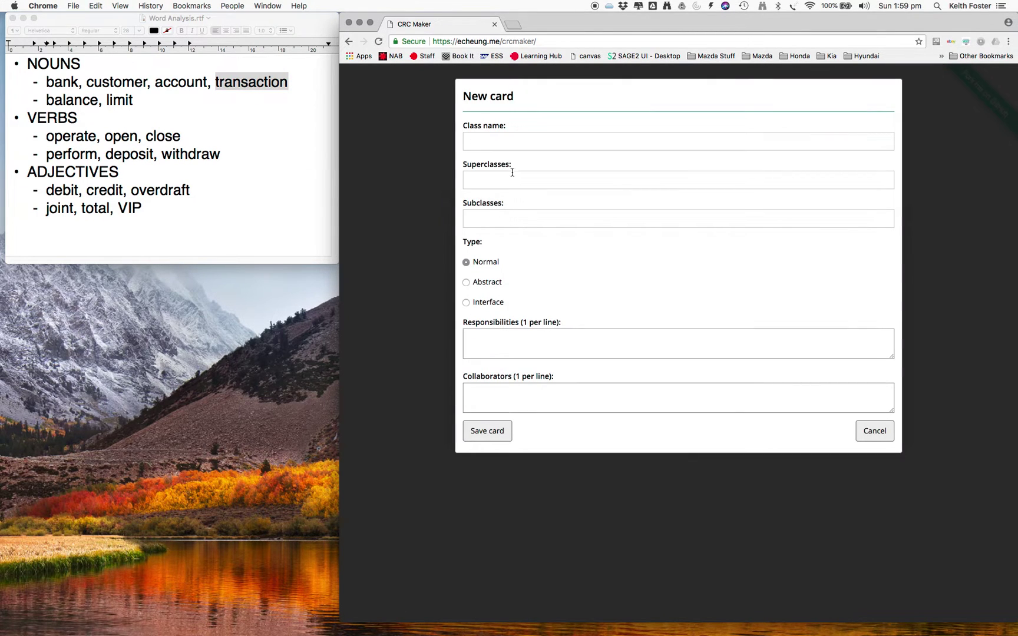
pyautogui.click(510, 143)
pyautogui.write('Transaction')
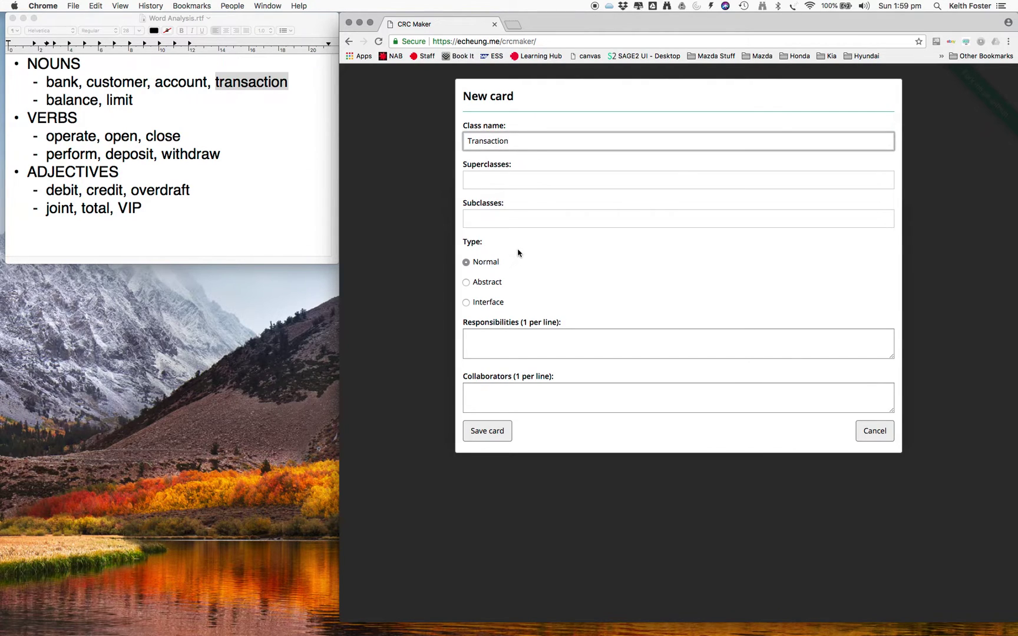
pyautogui.click(526, 339)
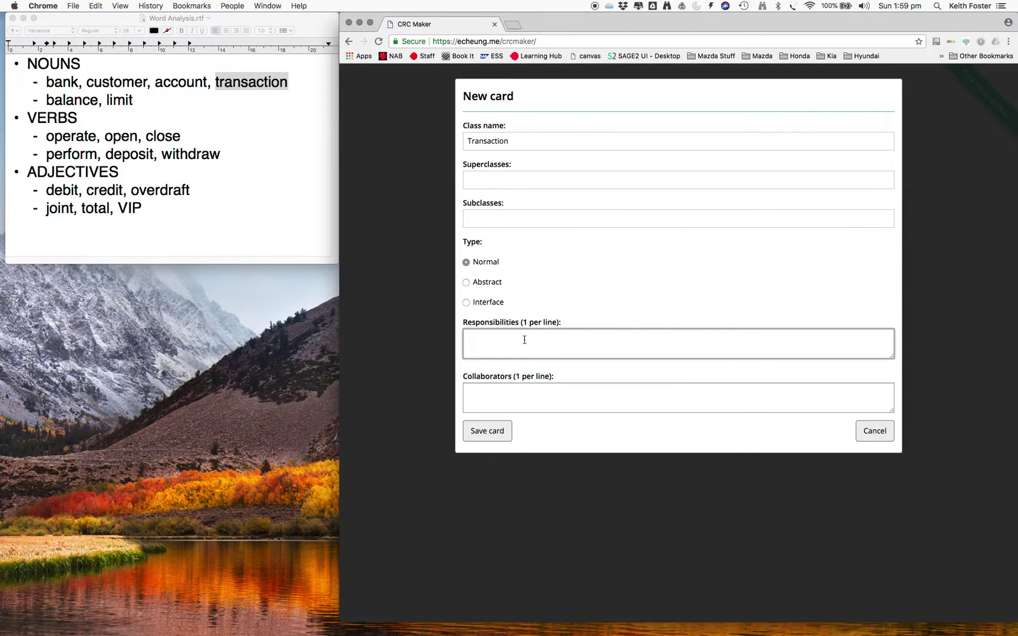
pyautogui.write('Record a single transaction.')
pyautogui.press('Return')
pyautogui.write('Run the transaction.')
# Add '- amount' and '- type (deposit/woithdraw)' lines, enlarge the field, and set collaborator 'Account 1'.
pyautogui.press('Return')
pyautogui.write('- amount')
pyautogui.press('Return')
pyautogui.write('- type (deposit/woithdraw')
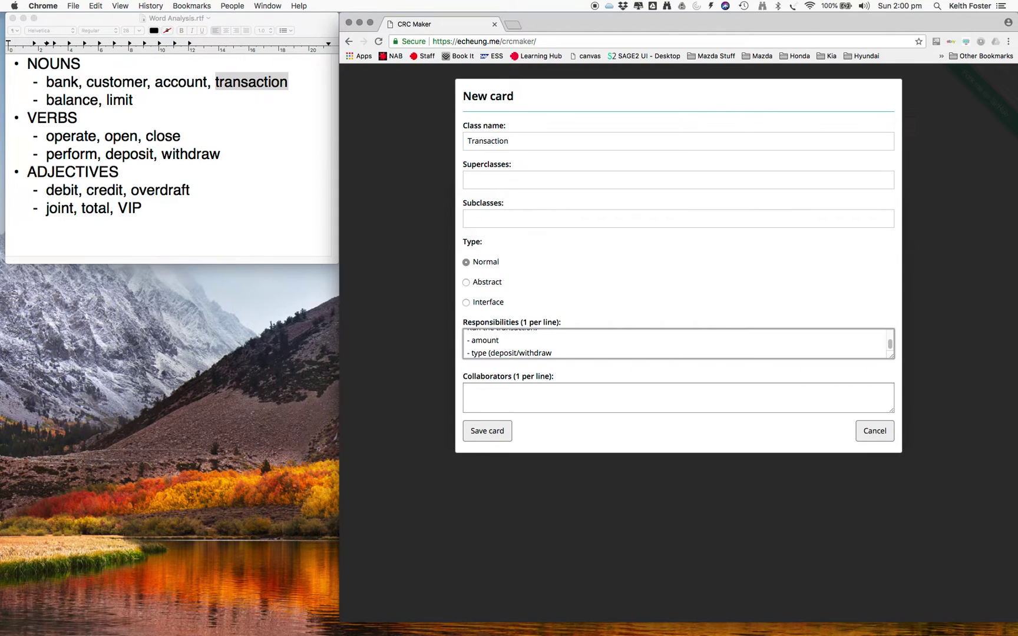
pyautogui.write(')')
pyautogui.click(891, 357)
pyautogui.moveTo(891, 357); pyautogui.dragTo(891, 382)
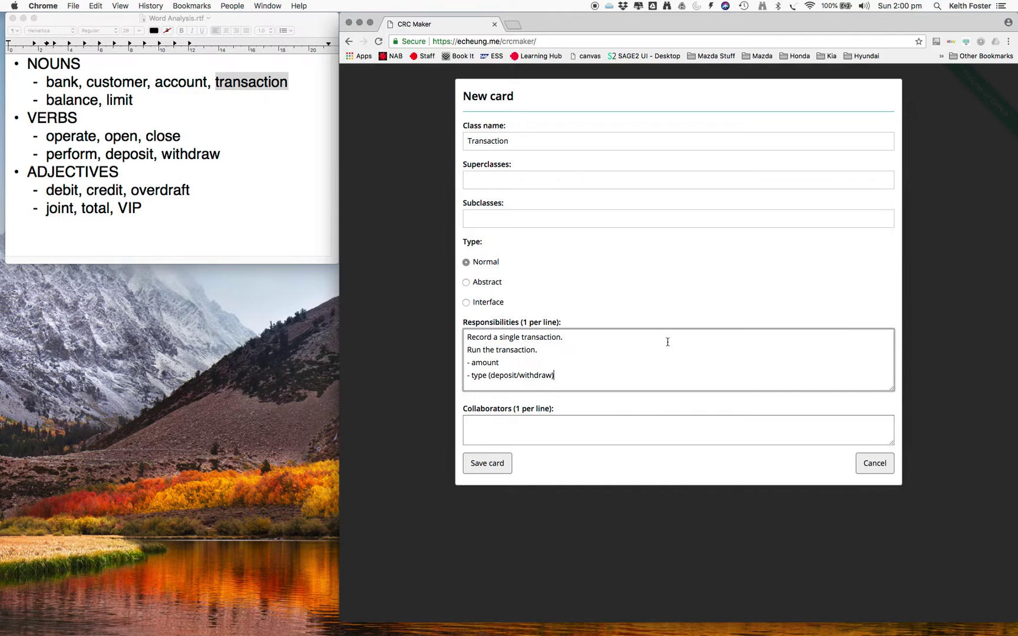
pyautogui.click(558, 431)
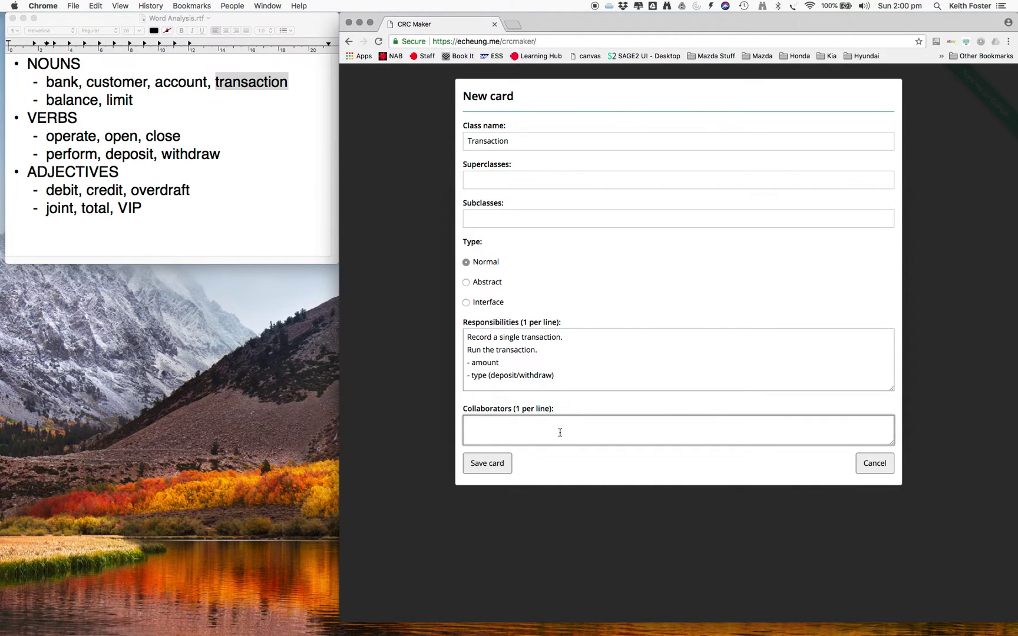
pyautogui.write('Account 1')
pyautogui.click(497, 470)
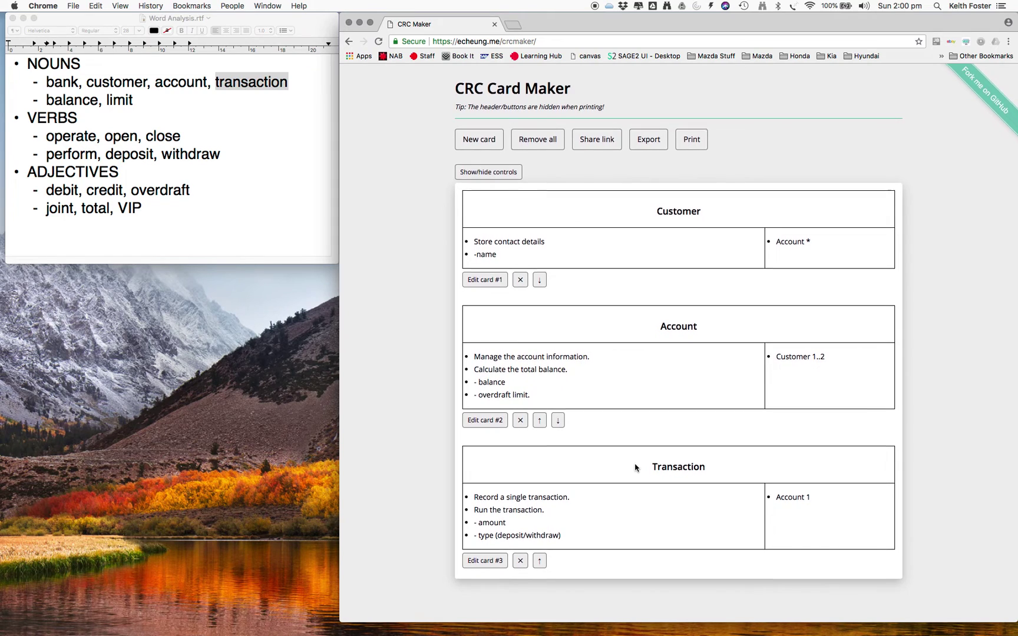